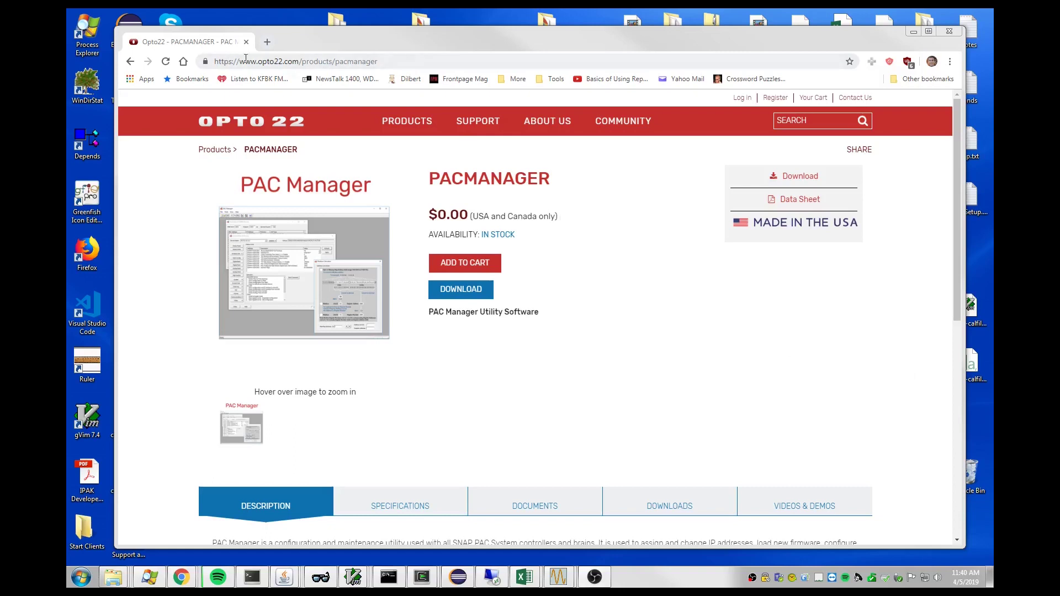
Close the Chrome window showing the Opto 22 PAC Manager product page
left_click(413, 62)
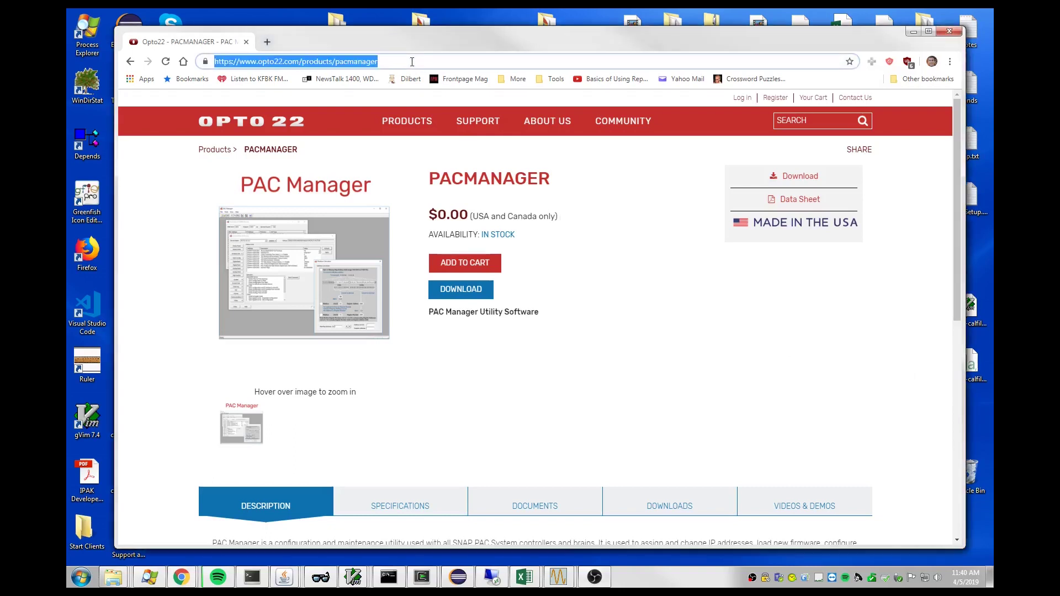
left_click(949, 33)
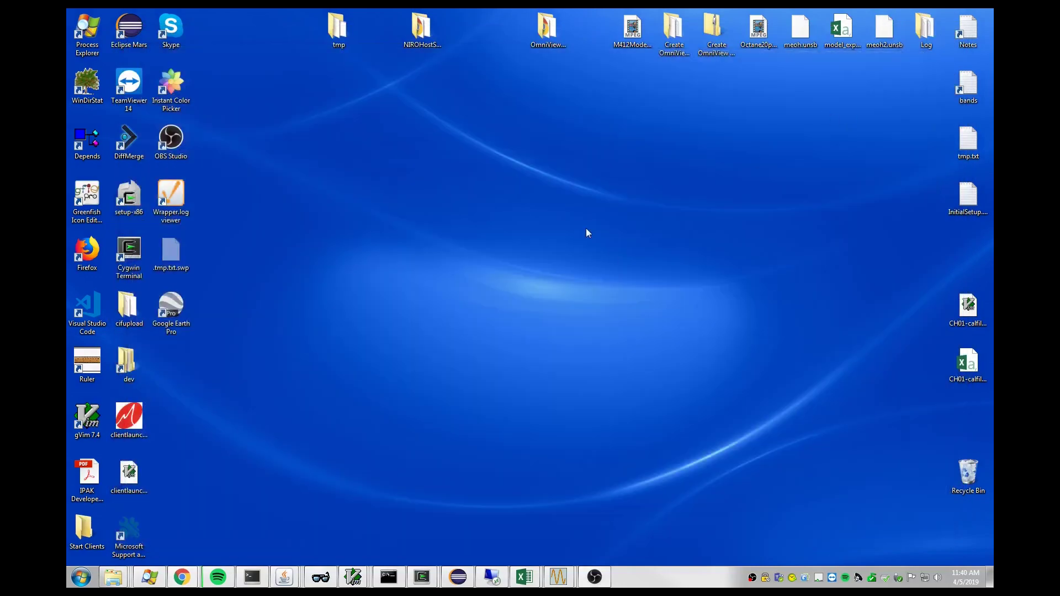
Launch PAC Manager 9.6 from the Start menu
left_click(80, 577)
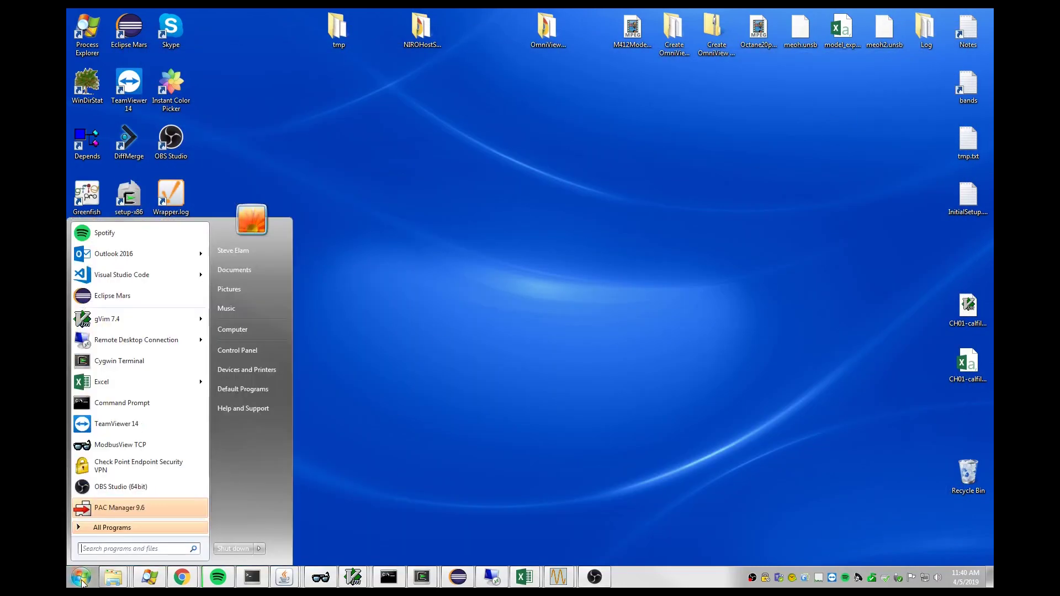
left_click(114, 508)
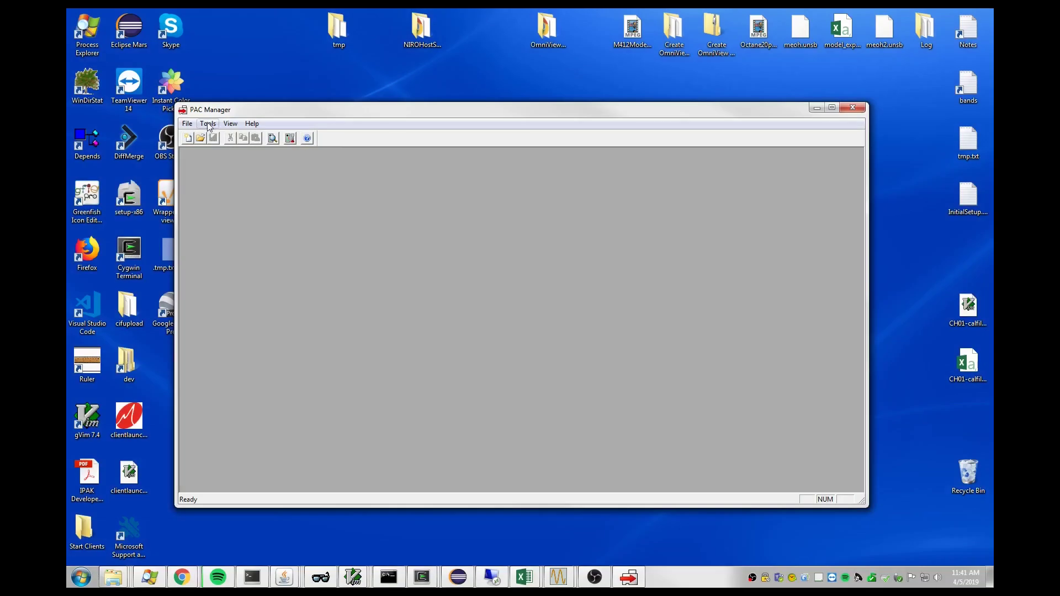
Open Assign IP Address, widen the MAC column, and start a mapping for unit 00-A0-3D-04-44-25
left_click(207, 125)
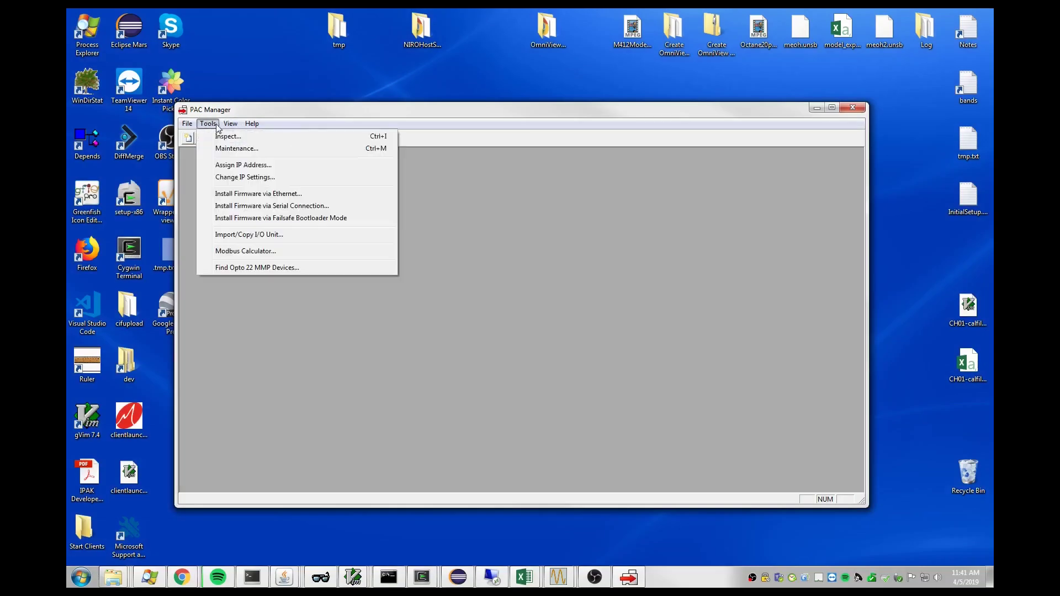
left_click(220, 165)
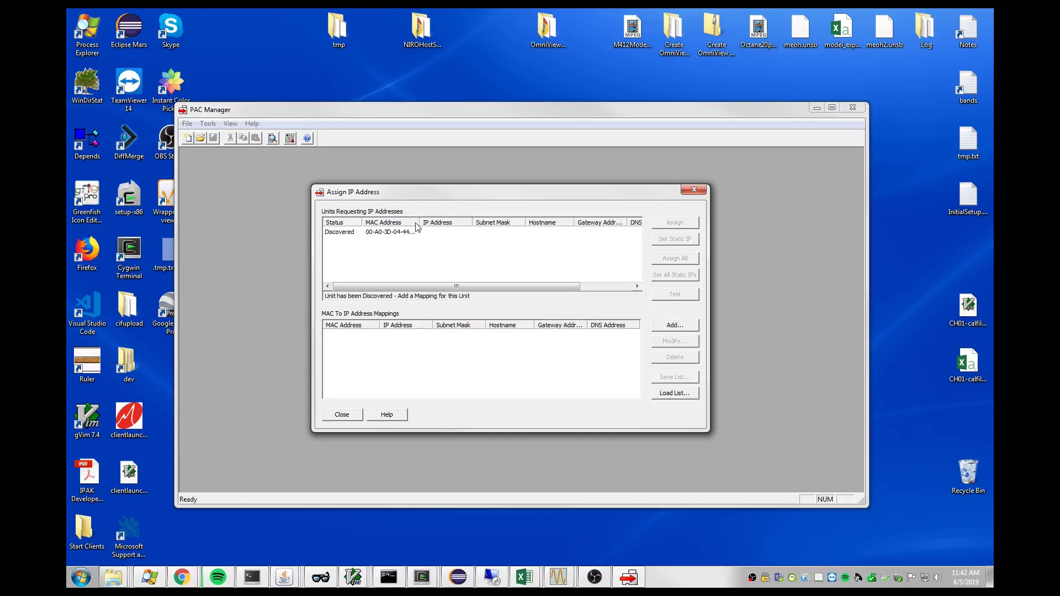
left_click_drag(420, 224, 443, 225)
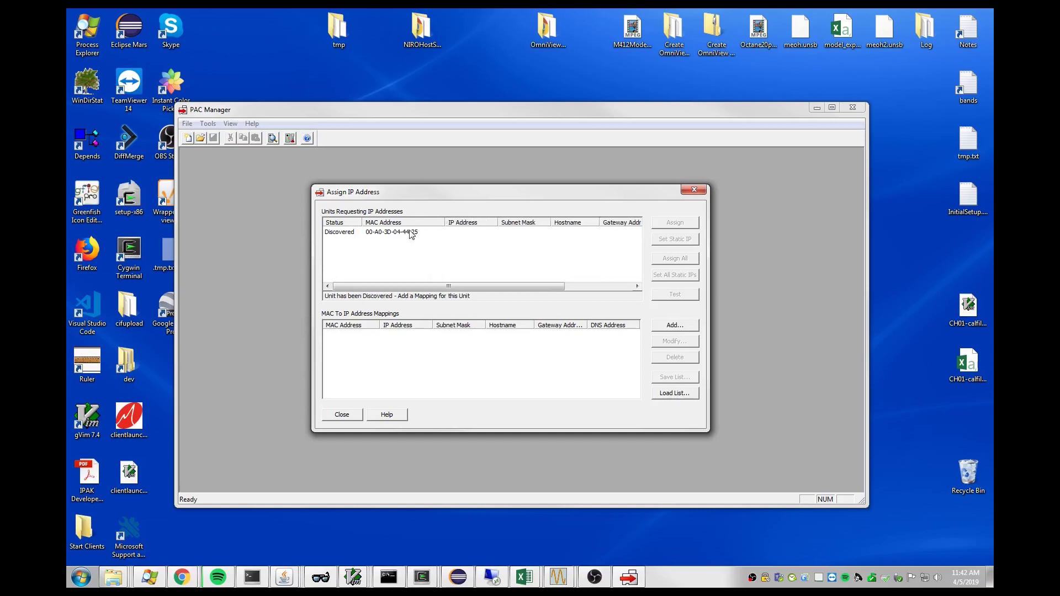
left_click(377, 233)
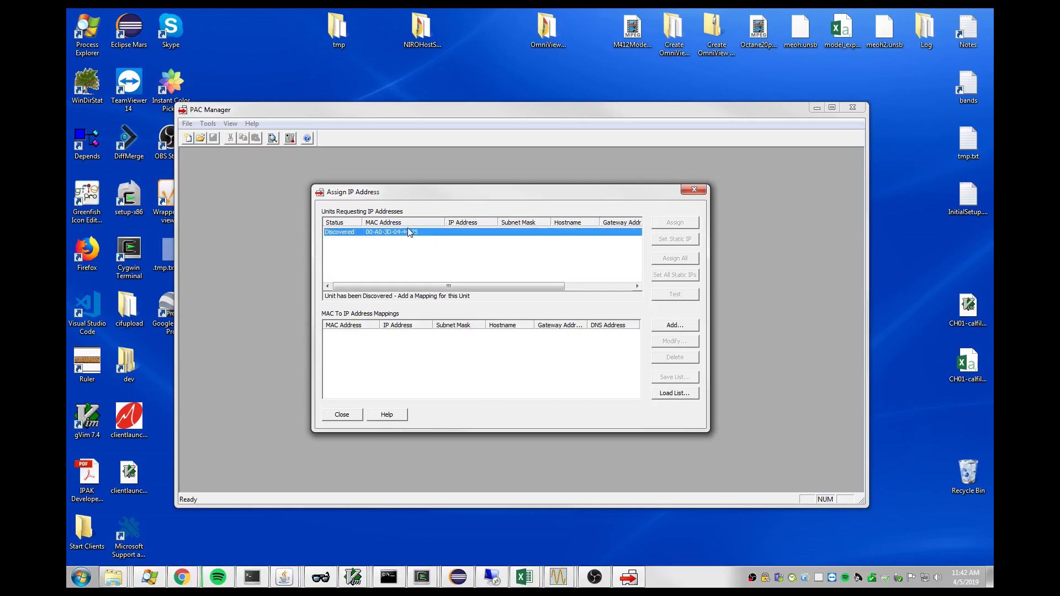
left_click(674, 326)
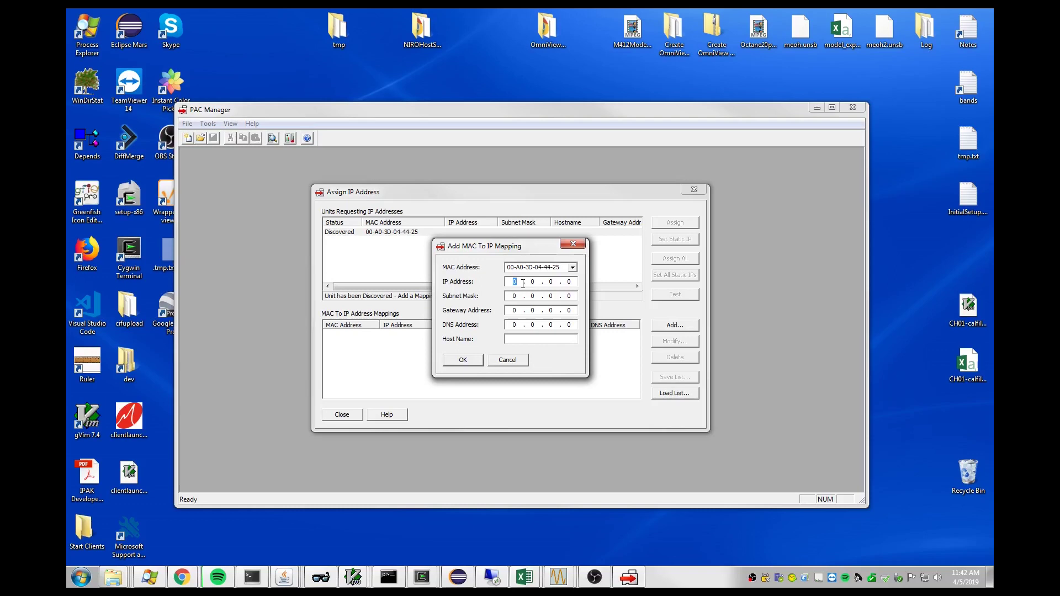
type("10 . ")
type("1 . 1 . 2")
type("50")
Map the unit to IP 10.1.1.250 with subnet mask 255.255.255.0 and confirm
left_click(517, 296)
type("255 . ")
type("255 . ")
type("255")
left_click(463, 361)
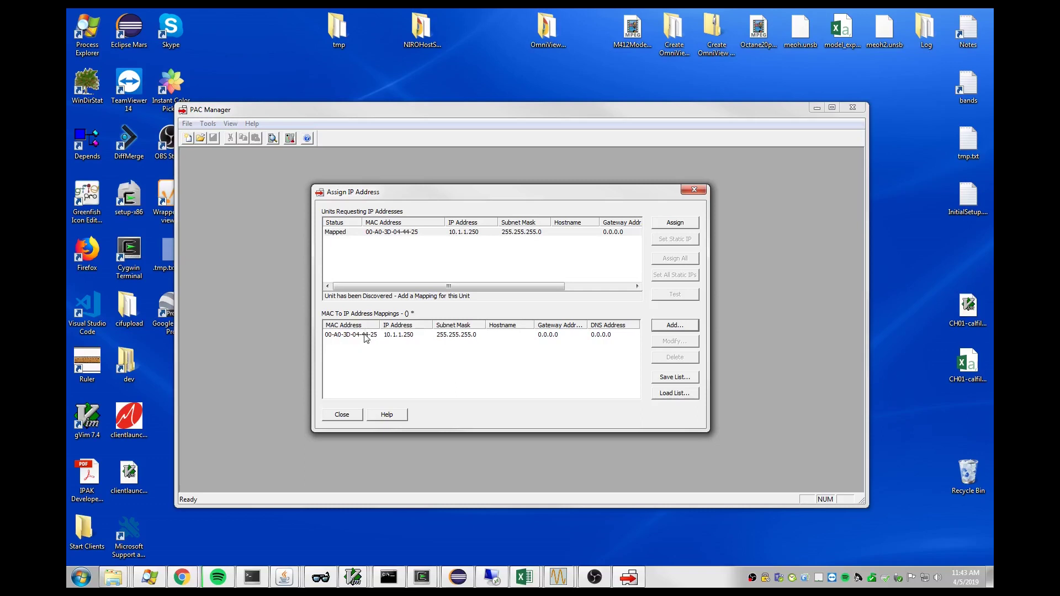
Permanently assign IP 10.1.1.250 to unit 00-A0-3D-04-44-25
left_click(671, 224)
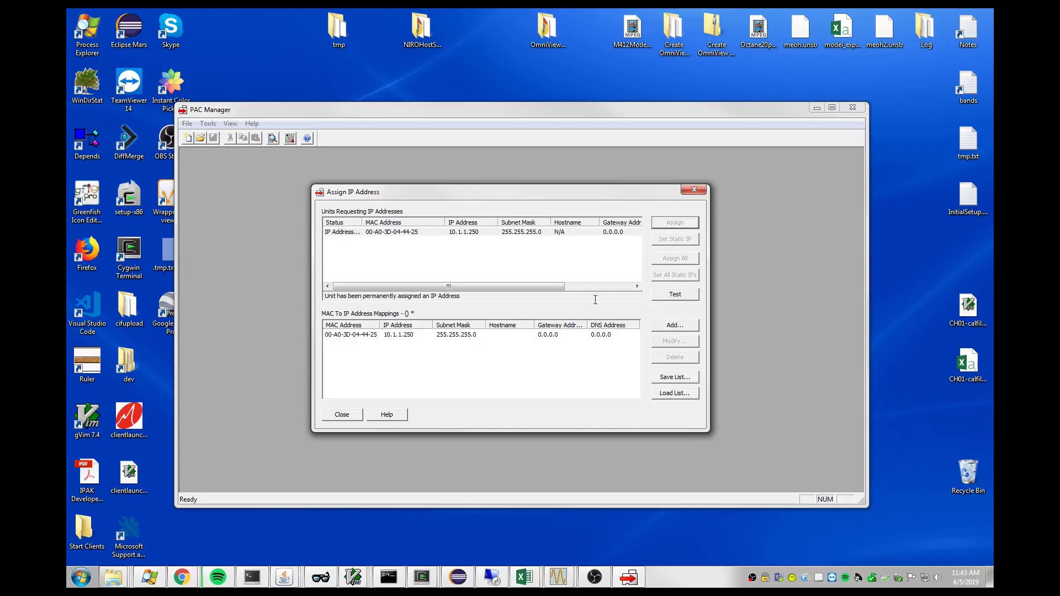